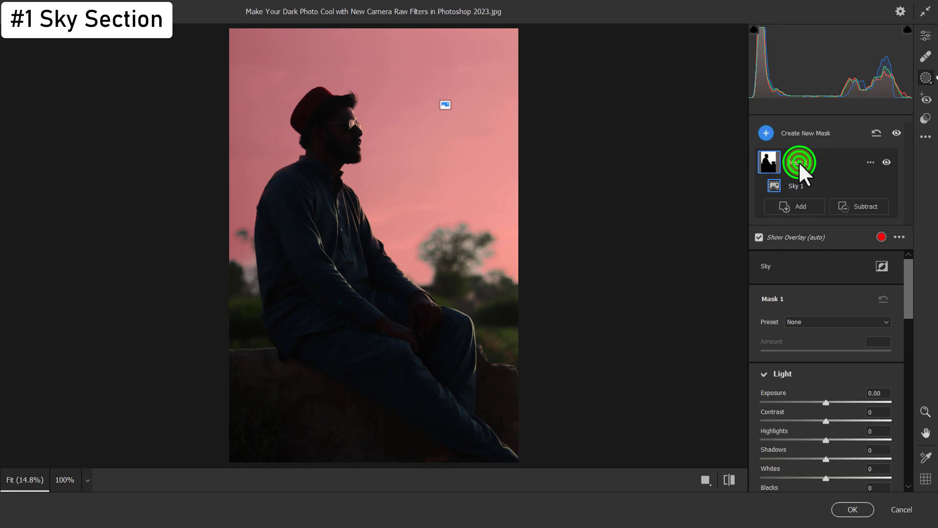
- Rename the sky mask to SKY
double_click(798, 161)
text(SKY)
key(Return)
- Brush-add the tree crown and the shoulder edge into the SKY mask
click(799, 206)
click(831, 272)
key(ctrl+plus)
key(ctrl+plus)
key(ctrl+plus)
click(623, 254)
click(357, 262)
mouse_move(387, 161)
mouse_down()
mouse_move(530, 168)
mouse_move(465, 215)
mouse_move(444, 215)
mouse_move(580, 310)
mouse_move(649, 303)
mouse_move(616, 283)
mouse_up()
key(bracketleft)
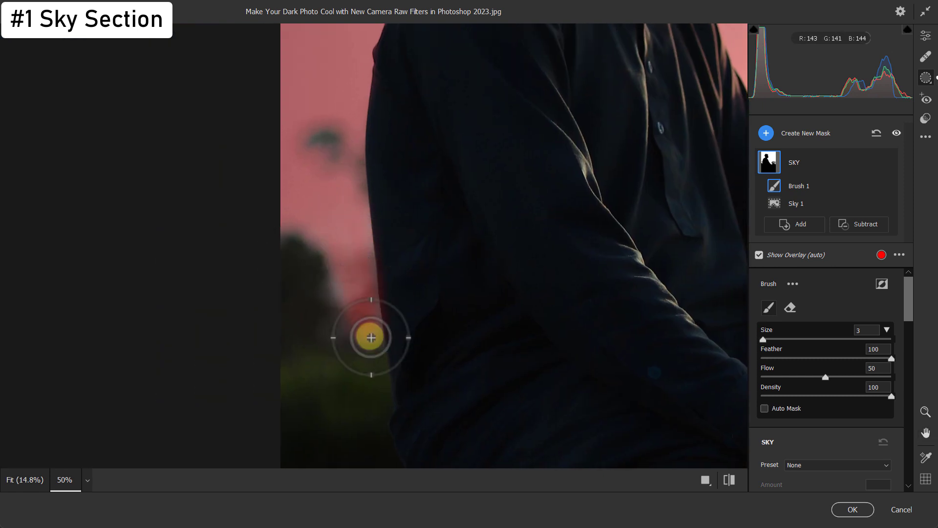
mouse_move(371, 337)
mouse_down()
mouse_move(359, 244)
mouse_move(339, 319)
mouse_move(362, 243)
mouse_move(369, 337)
mouse_up()
drag(296, 221, 356, 245)
key(ctrl+0)
- Set the SKY mask's Temperature to -36, Tint to +45 and Hue to +149.9
drag(907, 285, 911, 355)
click(826, 334)
drag(826, 336, 803, 335)
drag(825, 352, 855, 353)
drag(826, 394, 879, 394)
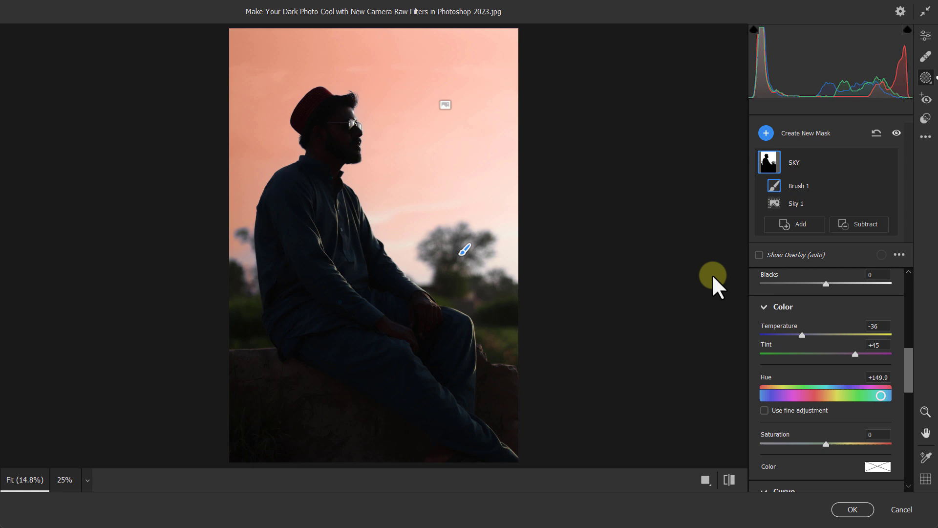
- Create a Select Background mask and name it BACKGROUND
click(766, 132)
click(801, 161)
click(797, 162)
double_click(796, 162)
text(BACKGROUND)
key(Return)
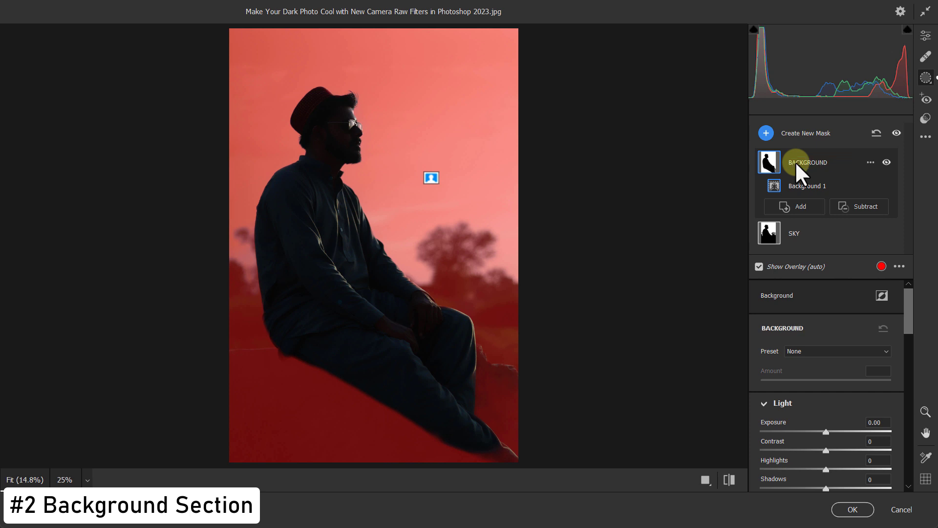
- Subtract the sky from the BACKGROUND mask
click(862, 206)
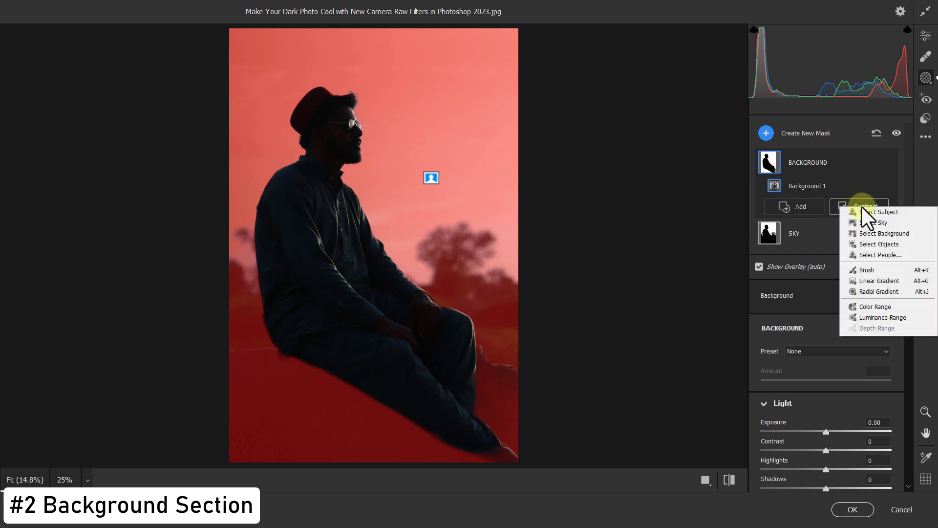
click(875, 223)
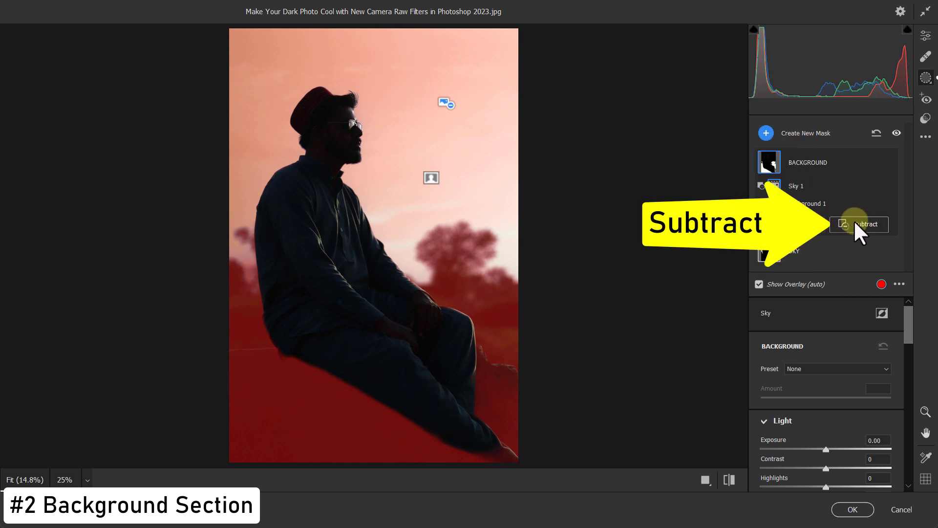
click(853, 223)
- Paint unwanted areas out of the BACKGROUND mask with a subtract brush
click(861, 289)
scroll(476, 238, up, 2)
key(bracketright)
key(bracketright)
key(bracketright)
click(536, 166)
key(bracketleft)
key(bracketleft)
key(bracketleft)
key(bracketleft)
key(bracketleft)
key(bracketleft)
key(bracketleft)
scroll(611, 205, left, 10)
key(ctrl+minus)
key(ctrl+minus)
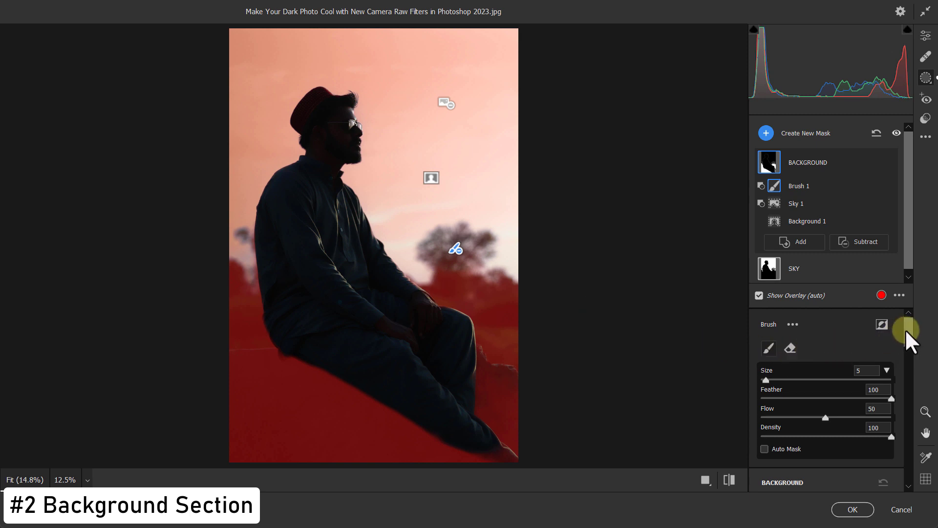
- Shift the BACKGROUND mask's Hue to -25.1
drag(905, 329, 911, 395)
click(827, 379)
drag(825, 380, 816, 383)
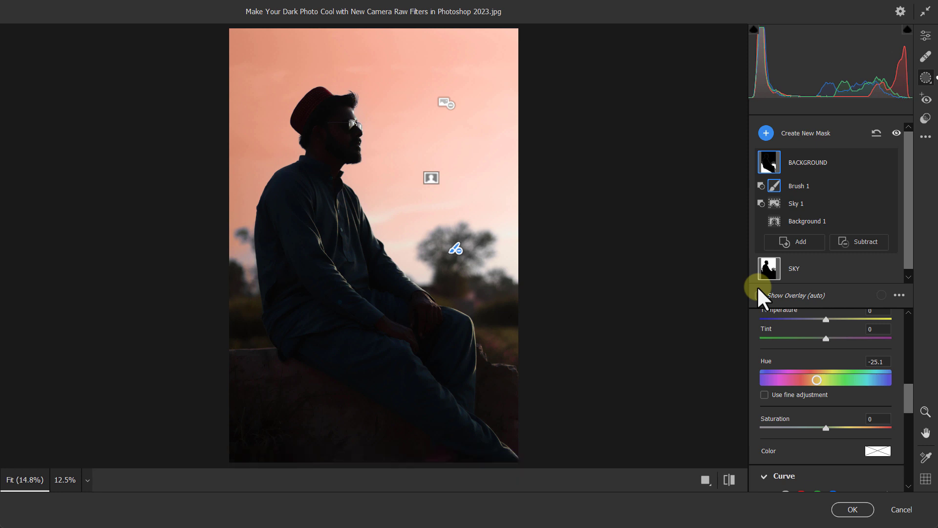
- Create a Select Subject mask for the seated man, named SUBJECT
click(767, 132)
click(804, 140)
double_click(798, 161)
key(Return)
- Set the SUBJECT mask's Contrast to -14, Highlights to -65 and Shadows to +18
drag(911, 327, 910, 342)
drag(743, 243, 672, 243)
drag(748, 292, 562, 295)
drag(732, 345, 839, 345)
- Raise the SUBJECT mask's Whites to +27 and its Amount to 105
click(743, 393)
drag(742, 393, 833, 394)
scroll(933, 166, up, 2)
drag(742, 155, 767, 156)
- Set the SUBJECT mask's Temperature to -30 and Tint to +17
scroll(935, 98, down, 5)
scroll(935, 190, down, 3)
scroll(918, 167, up, 1)
drag(741, 151, 687, 150)
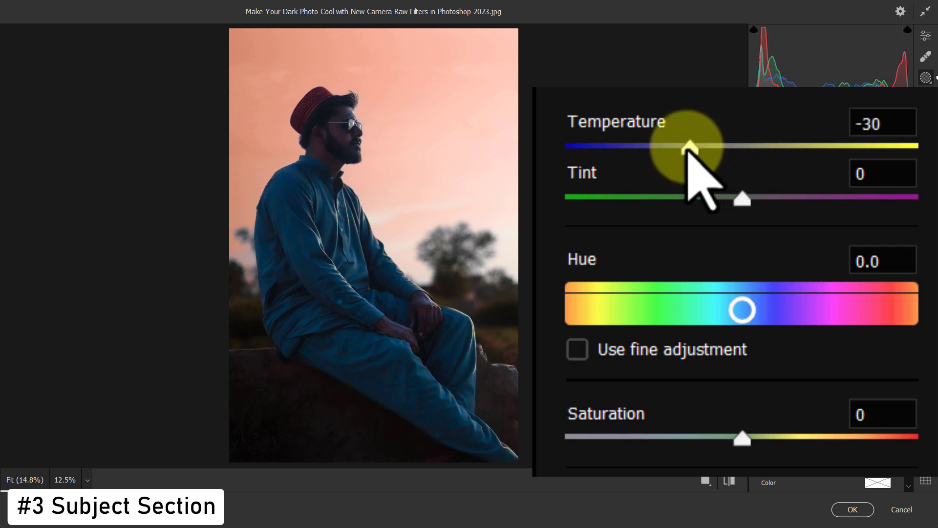
drag(747, 202, 772, 205)
drag(771, 205, 771, 203)
- Scroll the SUBJECT mask panel down to the Curve section
scroll(733, 293, down, 10)
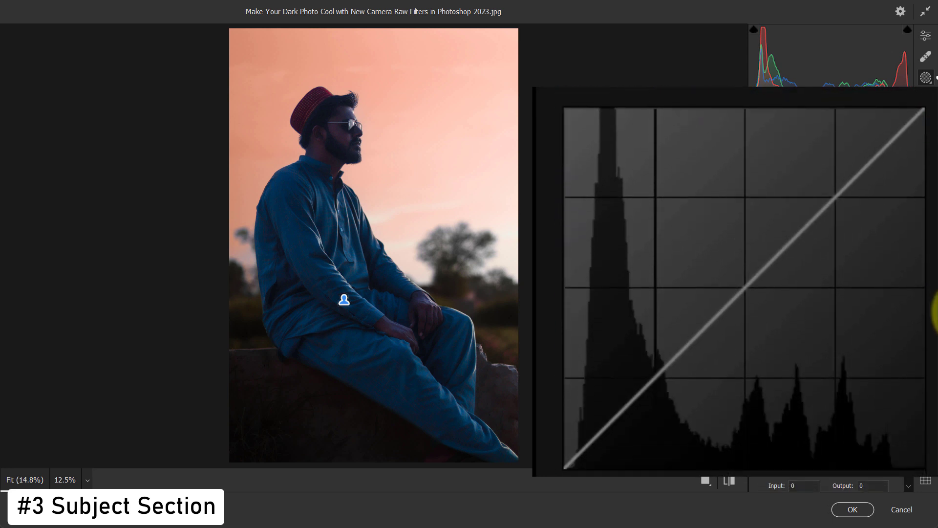